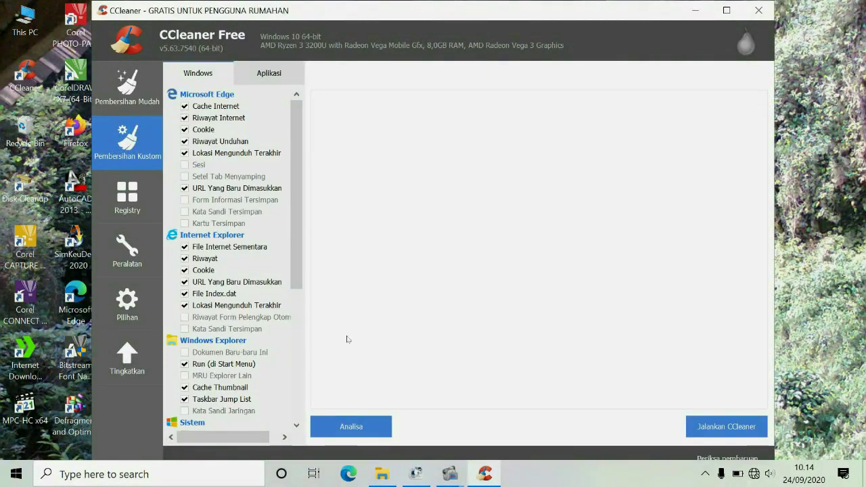
Analyse the preselected Windows and application items with custom cleaning, run the cleaner on them, and close the program.
click(375, 425)
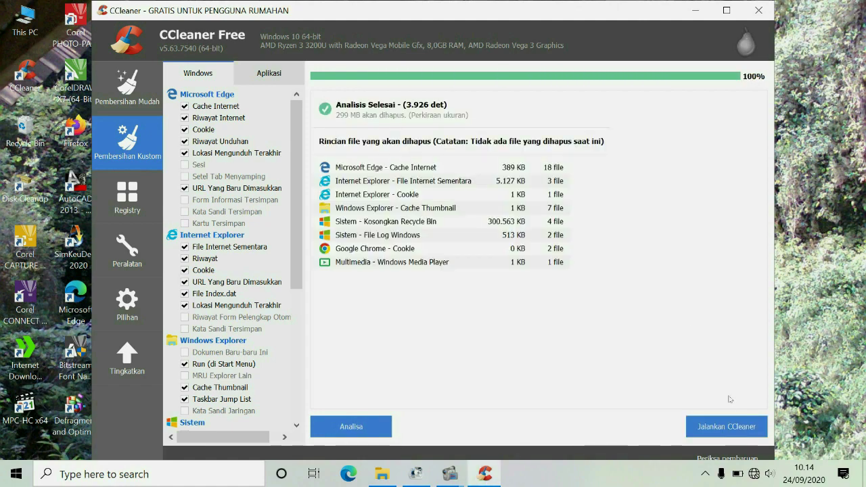
click(726, 426)
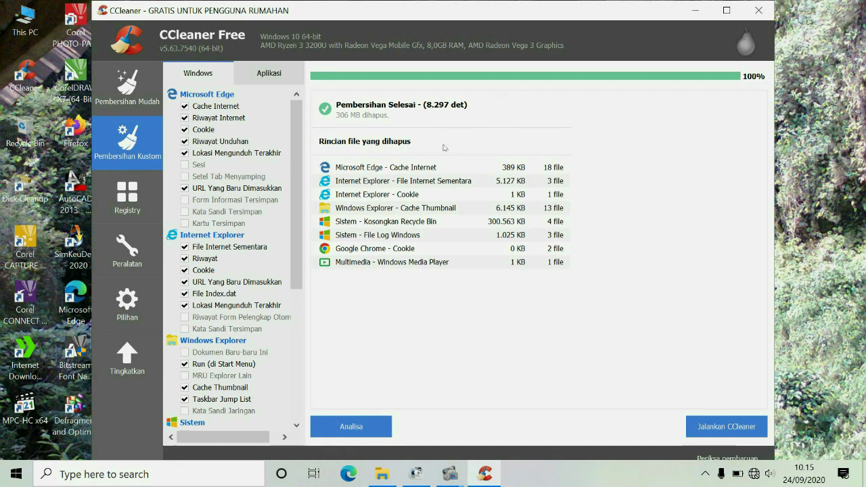
click(758, 10)
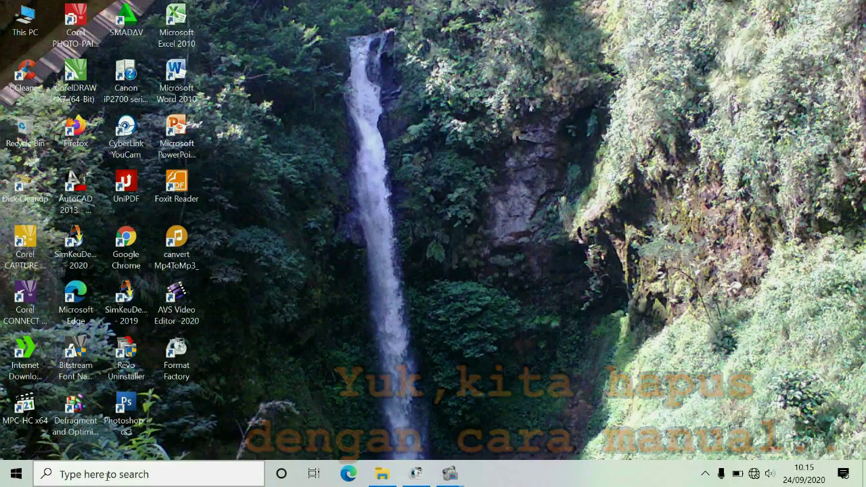
Search Windows for %temp% and open the matching Temp folder in File Explorer.
click(236, 474)
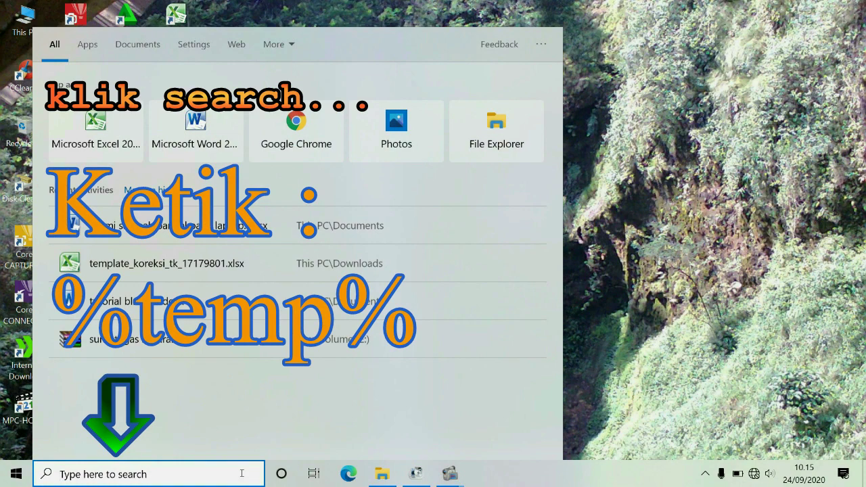
text(%t)
text(e)
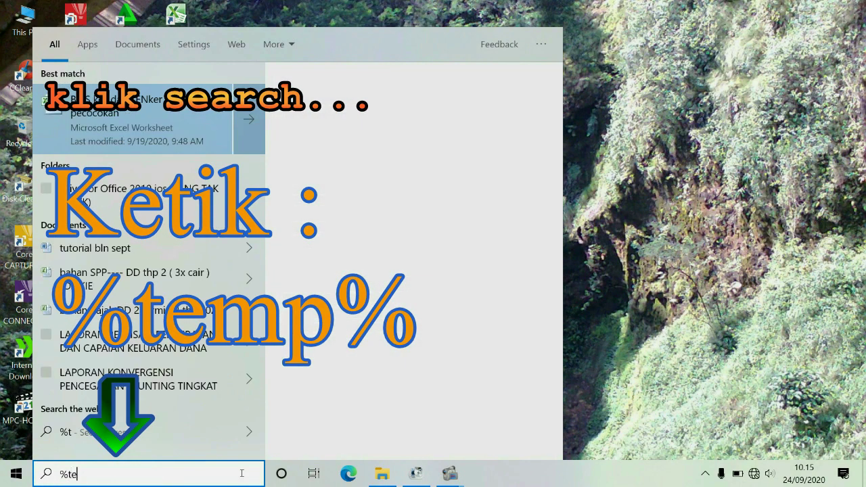
text(mp)
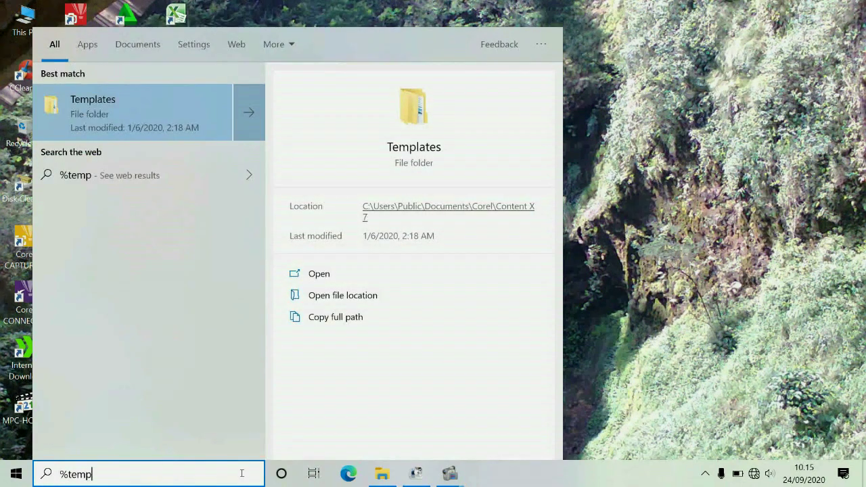
text(%)
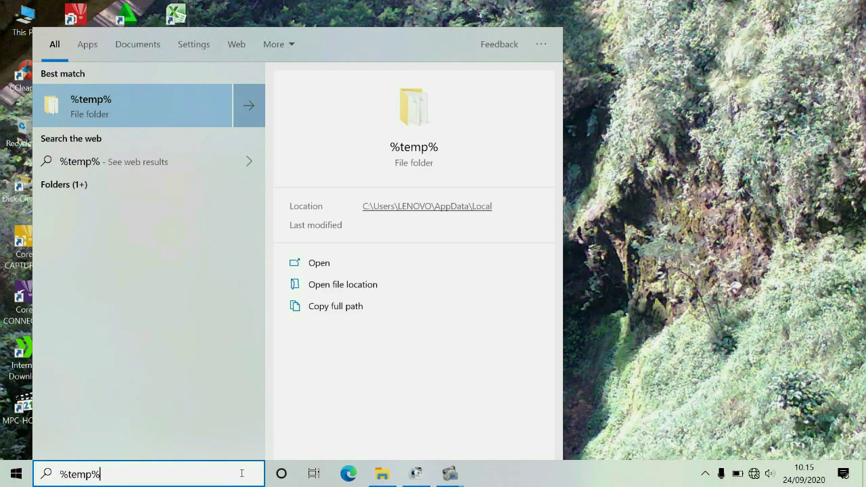
click(412, 147)
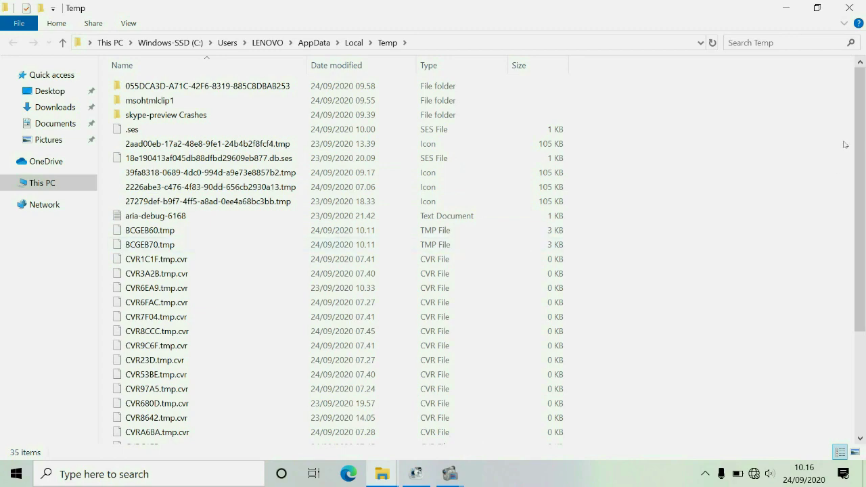
Delete all items in the Temp folder, skipping every item that is in use or needs administrator permission.
drag(859, 146, 859, 253)
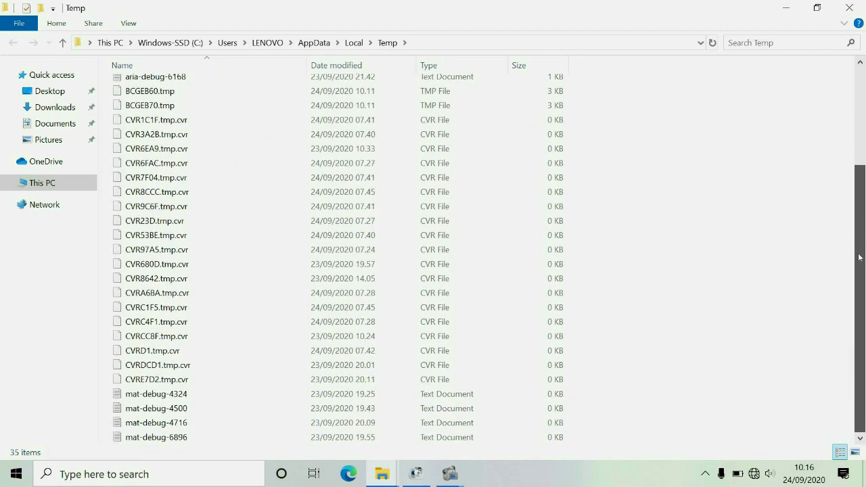
drag(858, 257, 842, 158)
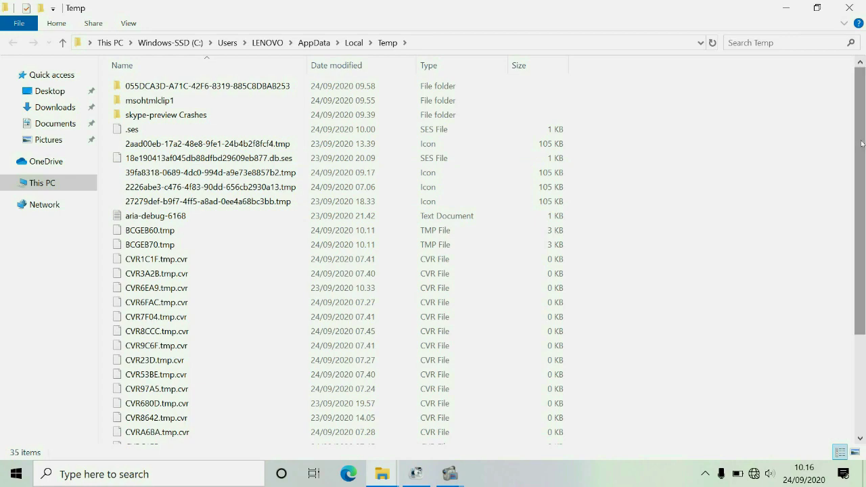
drag(861, 143, 860, 195)
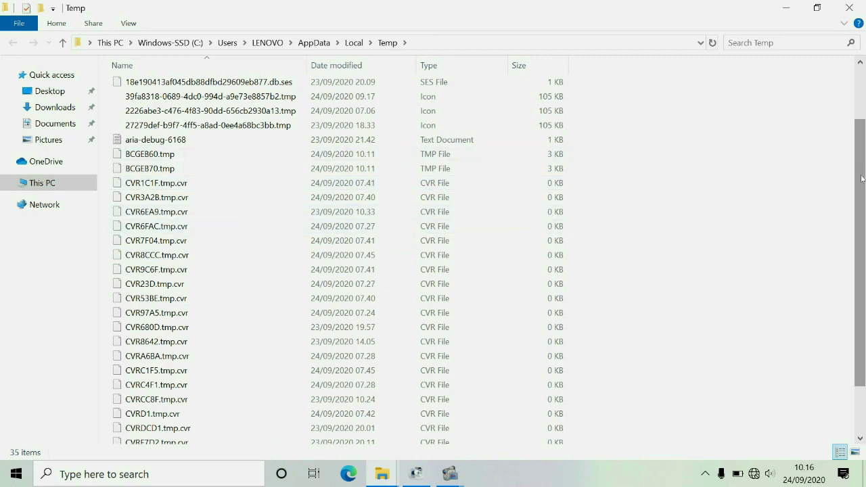
drag(861, 179, 861, 123)
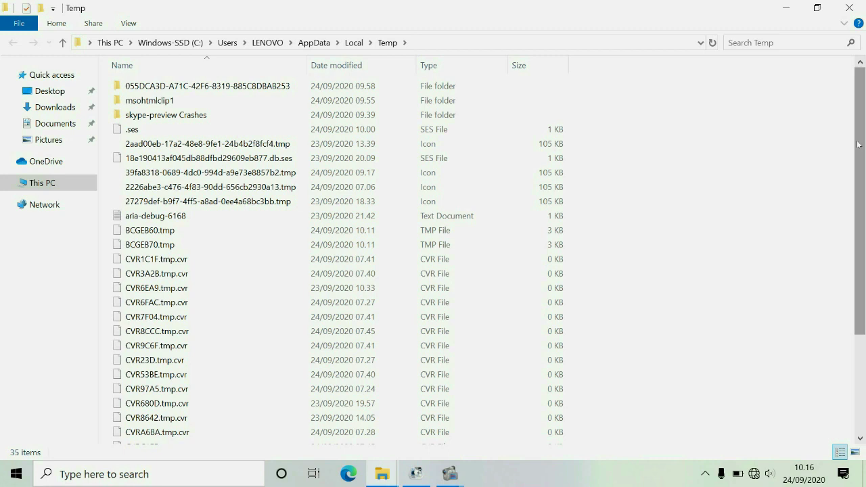
key(ctrl+a)
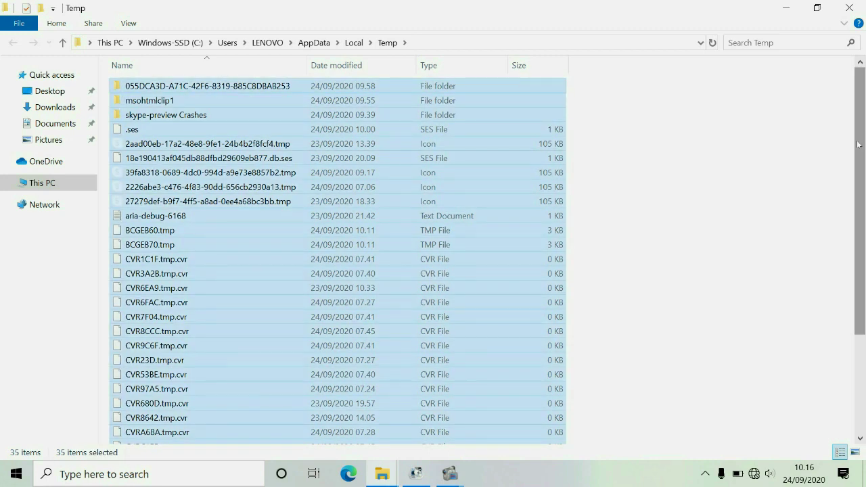
key(Delete)
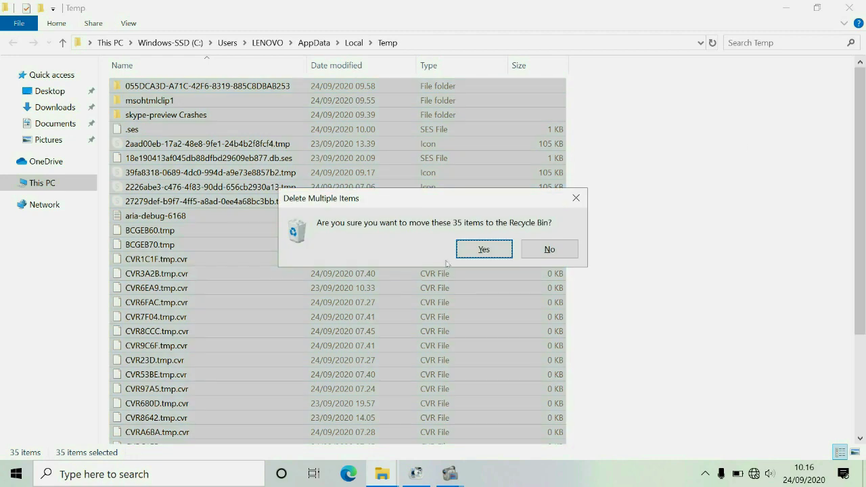
click(475, 248)
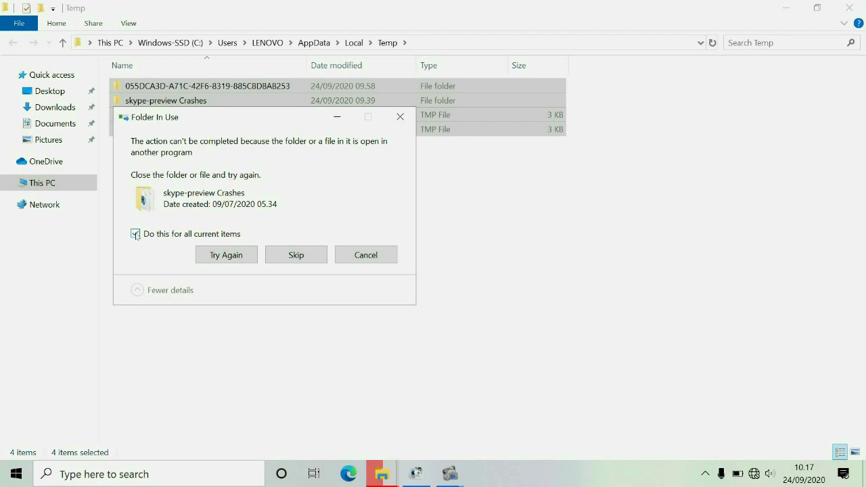
click(288, 258)
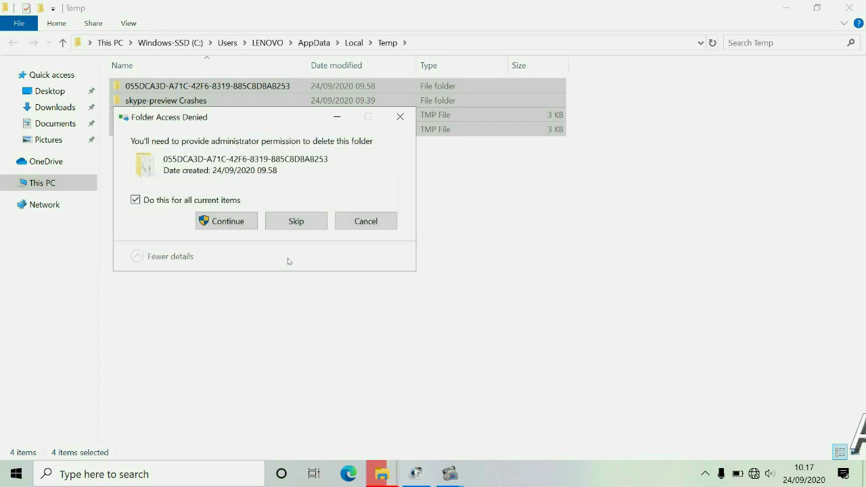
click(304, 224)
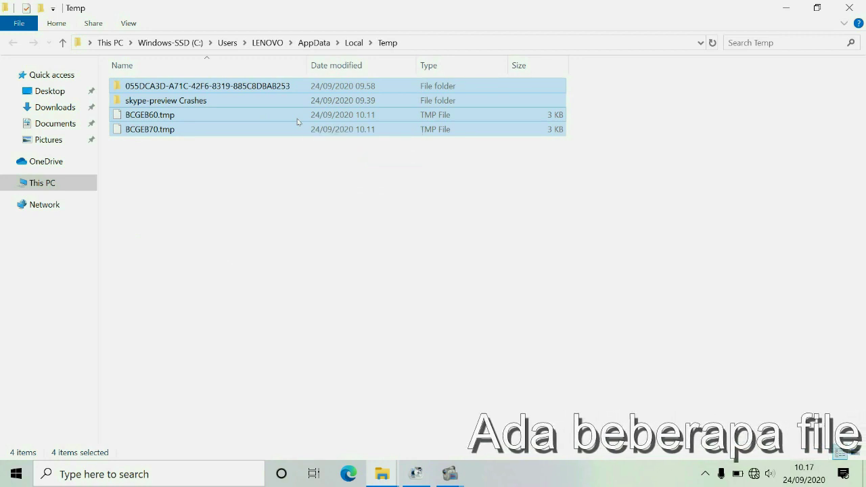
Try again to delete the items remaining in the Temp folder, skipping all locked or protected ones.
key(Delete)
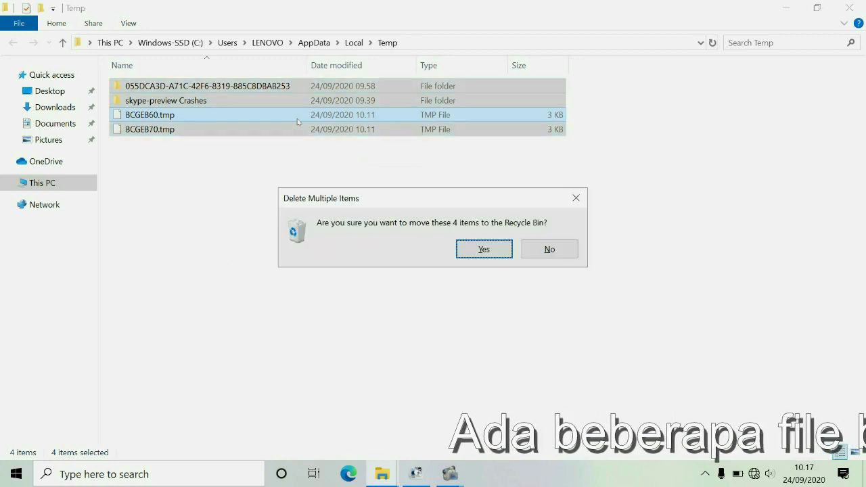
click(496, 249)
click(325, 237)
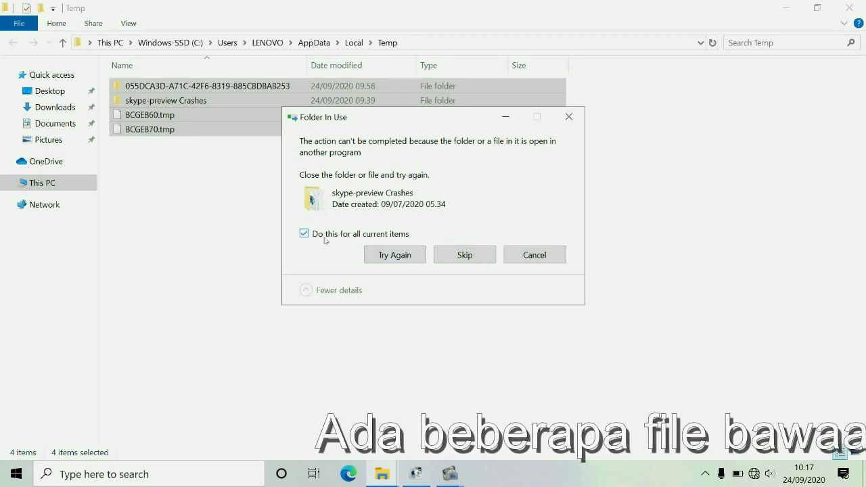
click(464, 255)
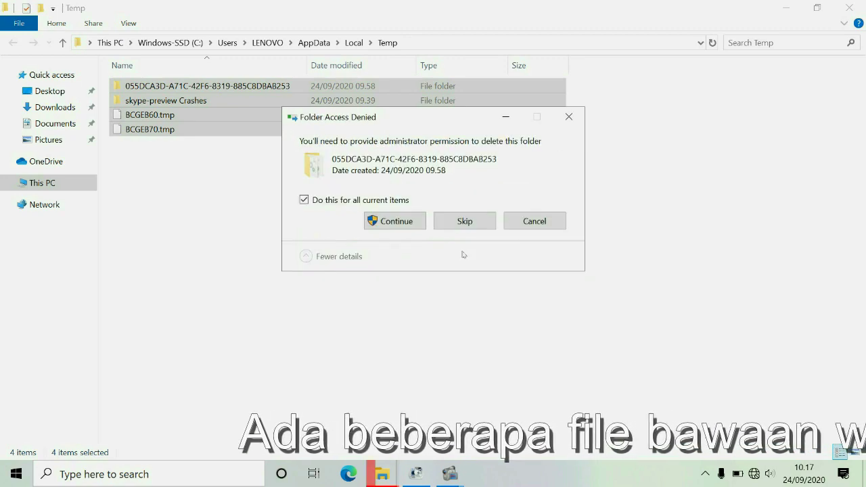
click(465, 221)
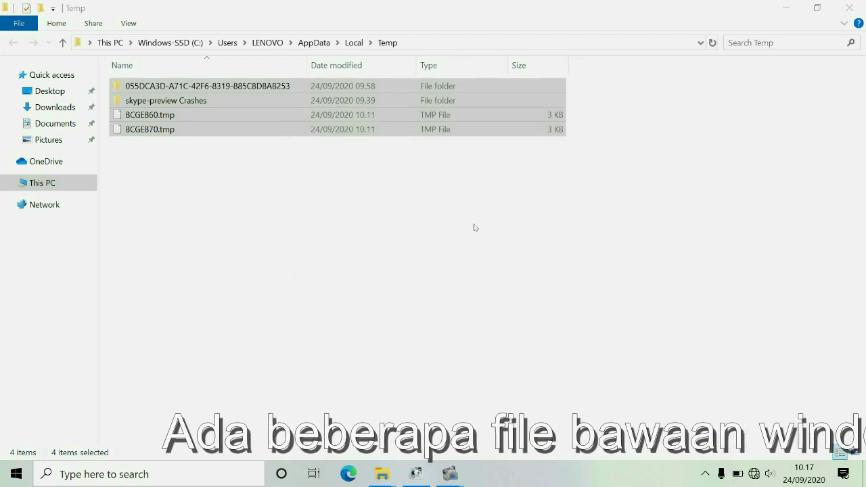
Try to delete only BCGEB70.tmp, retry once, then cancel the deletion and close the Temp folder window.
click(275, 139)
click(277, 135)
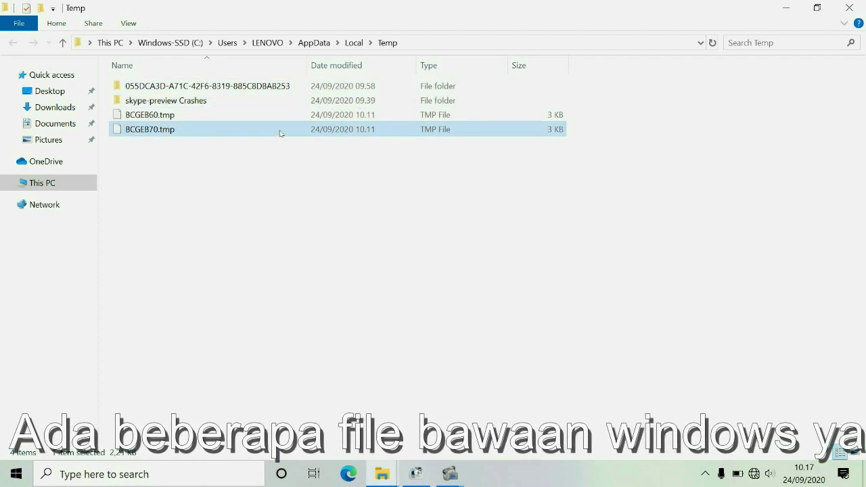
right_click(280, 133)
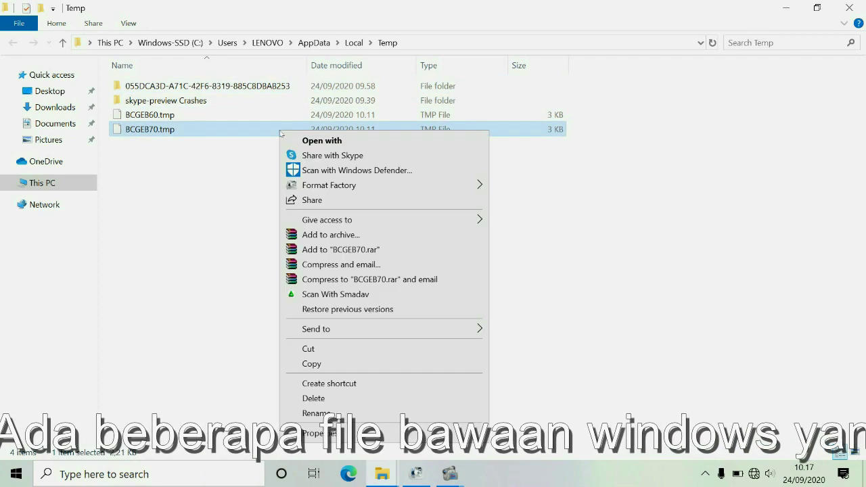
click(367, 398)
click(483, 280)
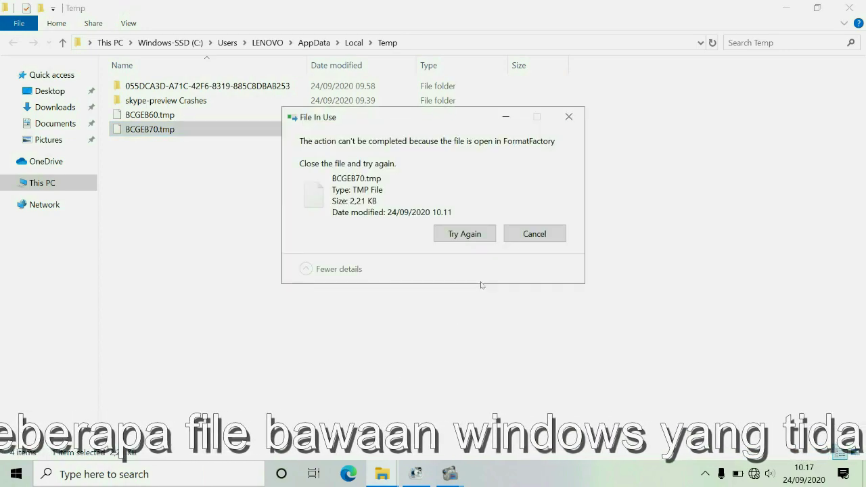
click(460, 237)
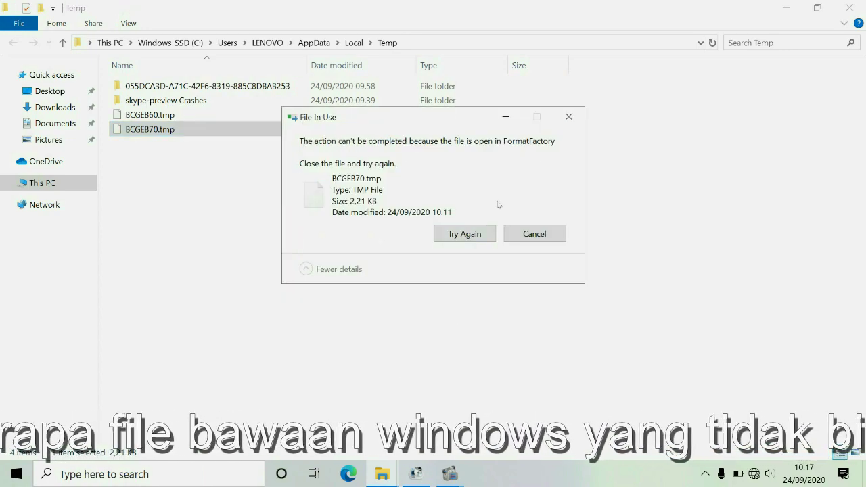
click(568, 116)
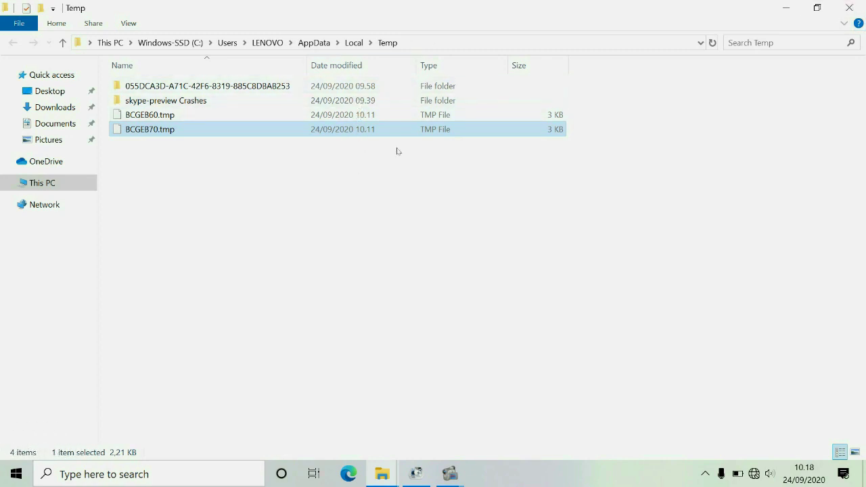
click(855, 4)
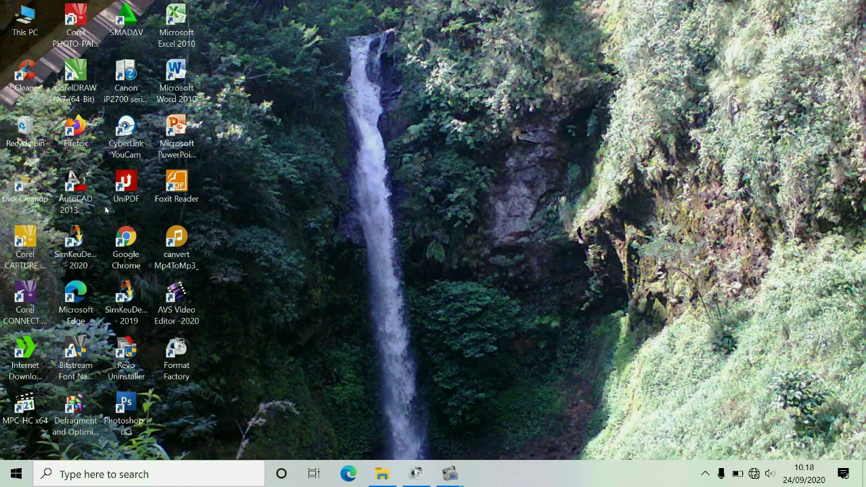
right_click(34, 20)
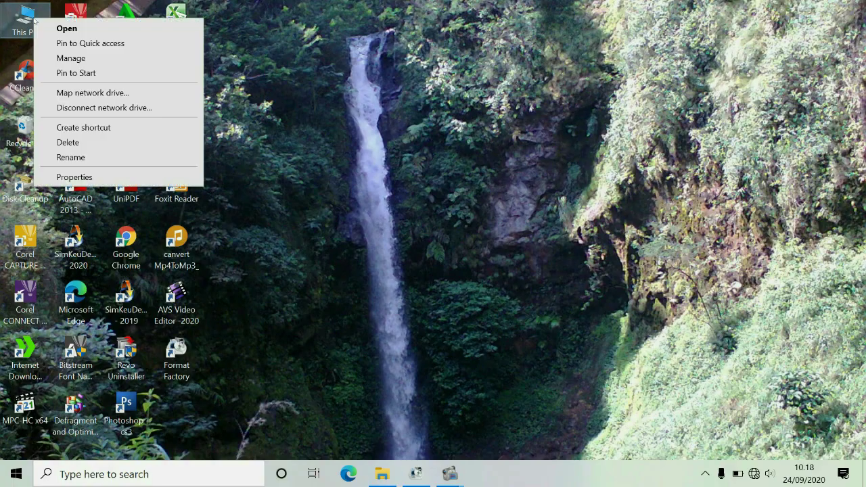
click(121, 177)
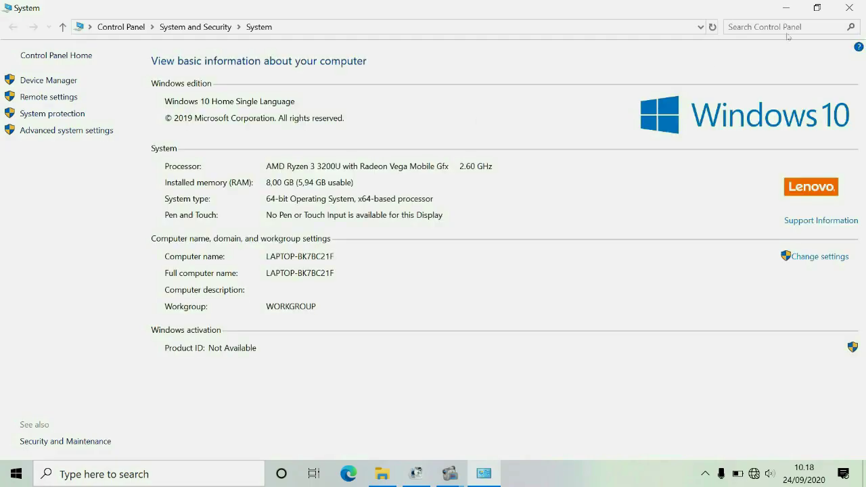
click(850, 6)
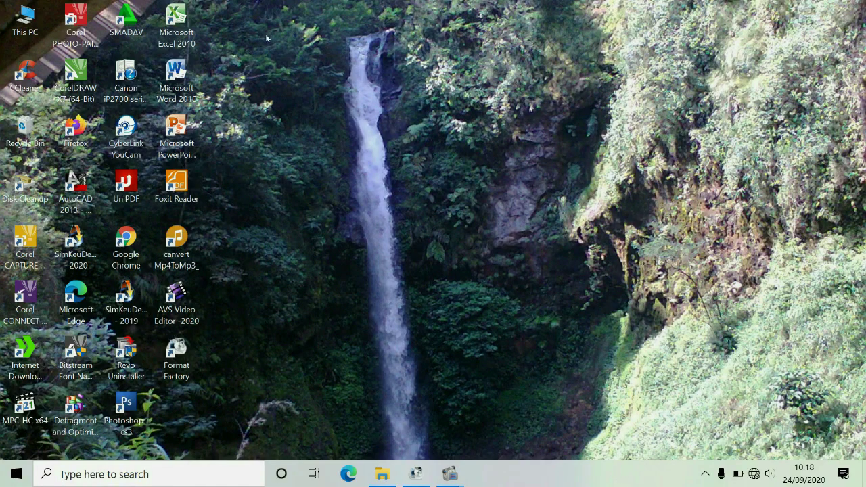
Open the Windows folder on the Windows-SSD (C:) drive from This PC.
right_click(25, 20)
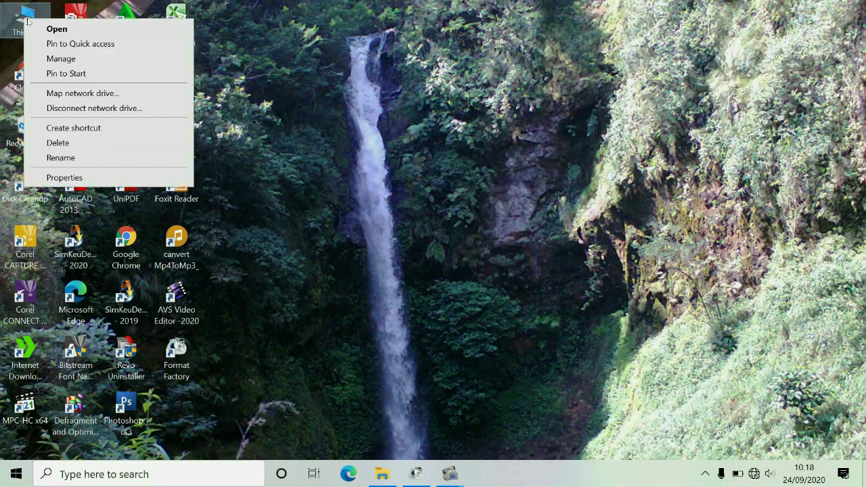
click(94, 29)
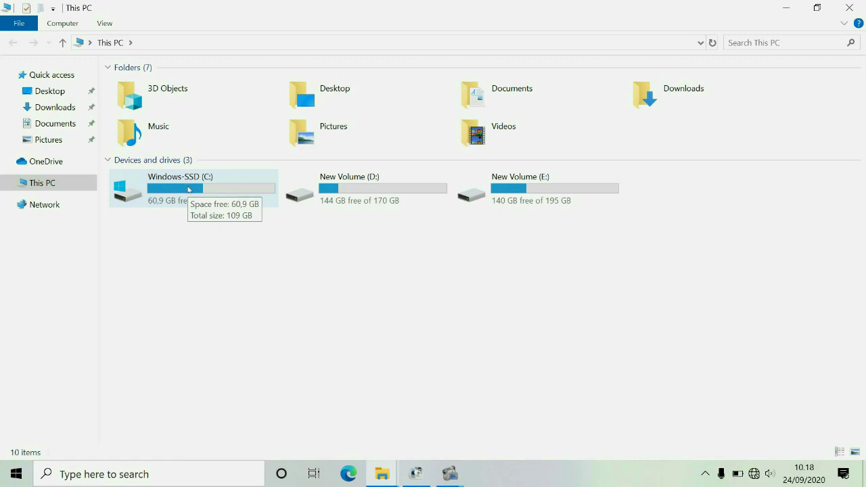
double_click(188, 190)
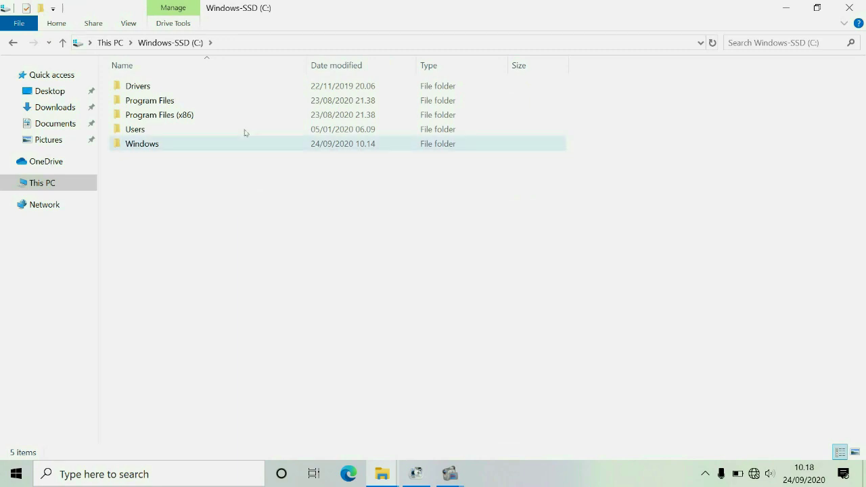
click(157, 144)
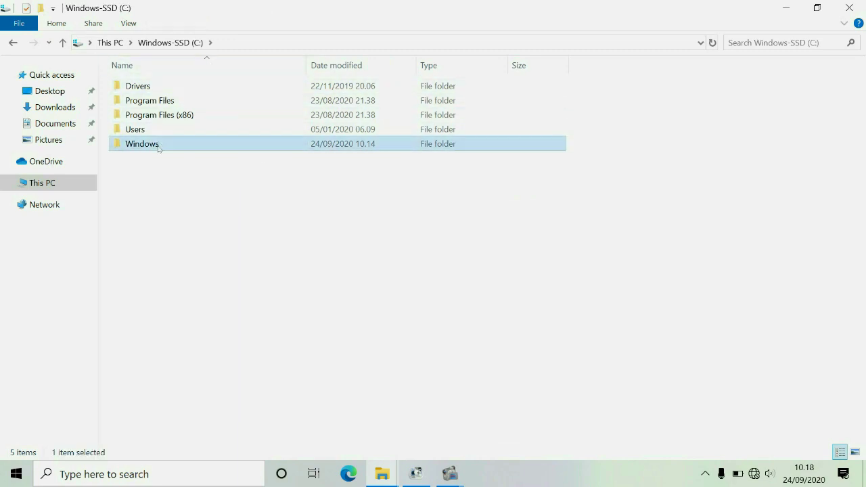
double_click(157, 145)
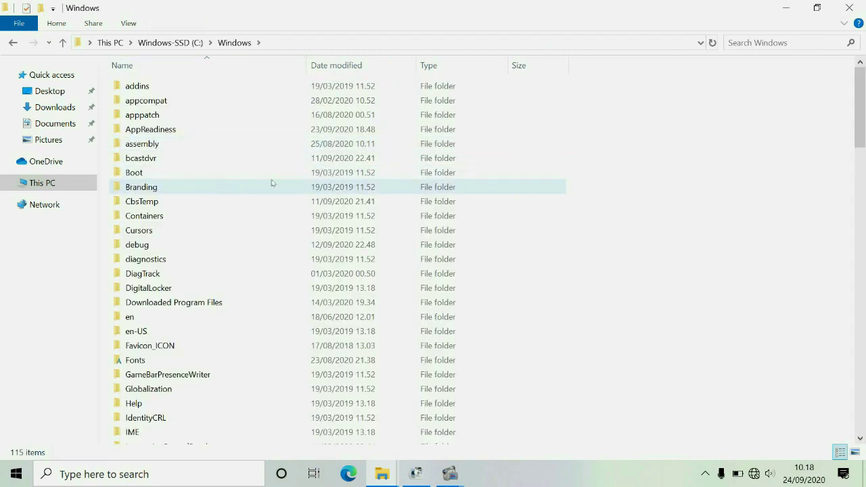
Open the Download folder inside SoftwareDistribution in the Windows folder.
scroll(281, 192, down, 2)
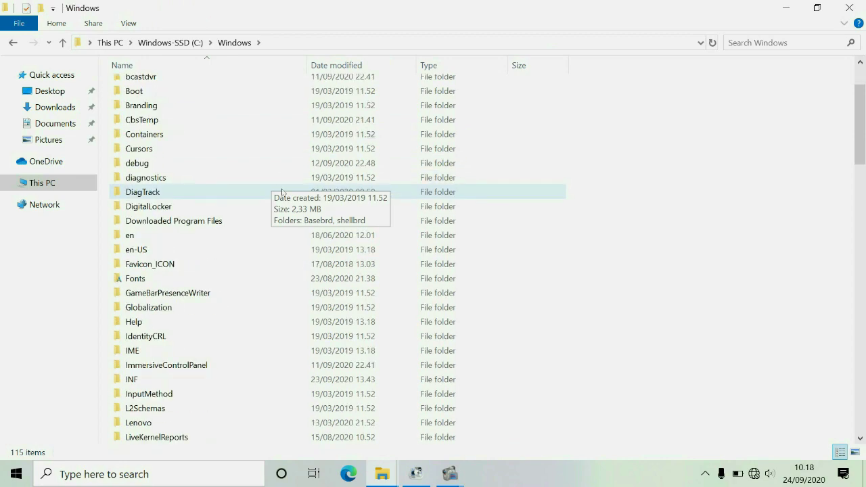
scroll(281, 192, down, 12)
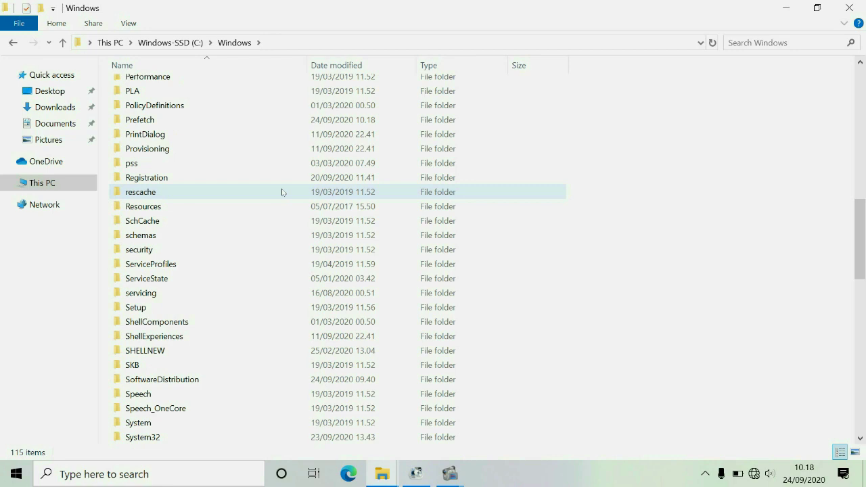
double_click(196, 381)
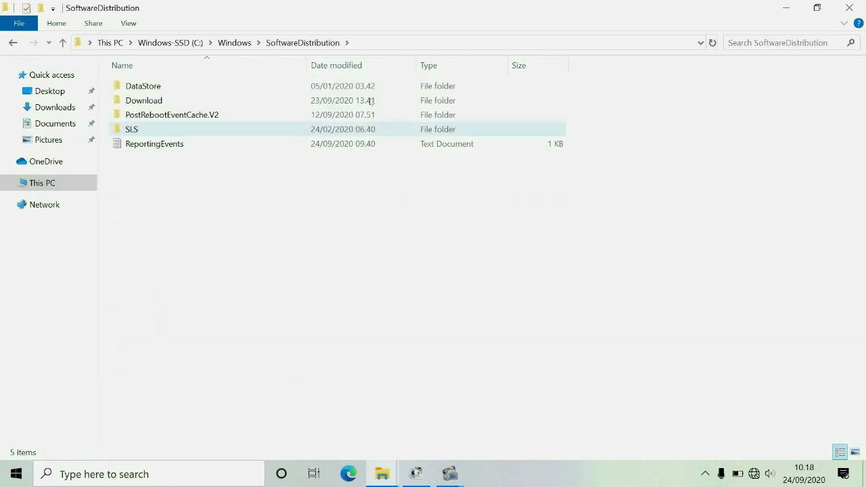
double_click(173, 102)
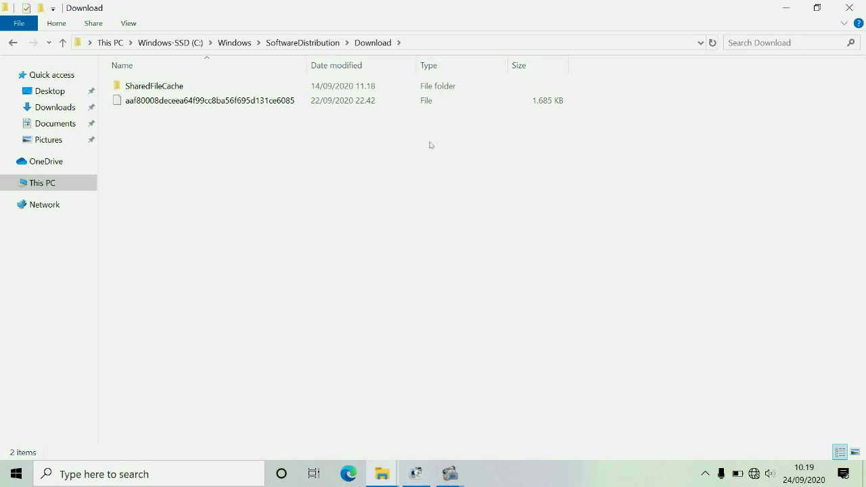
Delete the file aaf80008deceea64f99cc8ba56f695d131ce6085 from the Download folder, granting administrator permission.
click(228, 102)
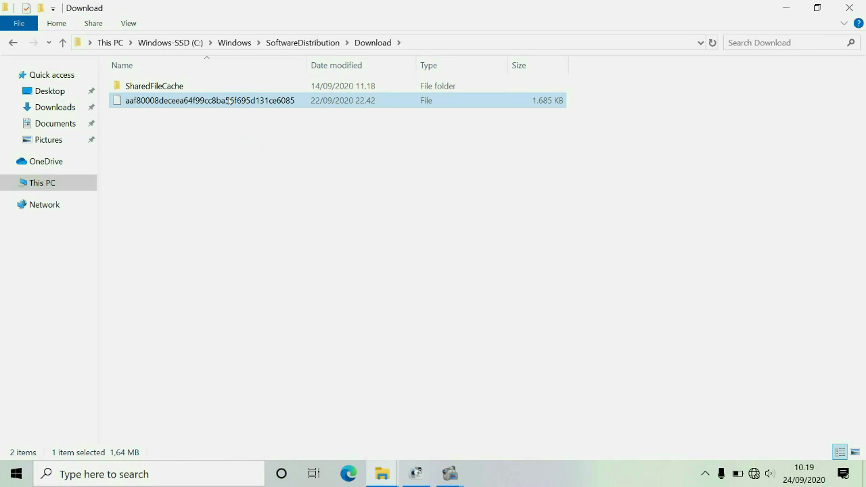
key(Delete)
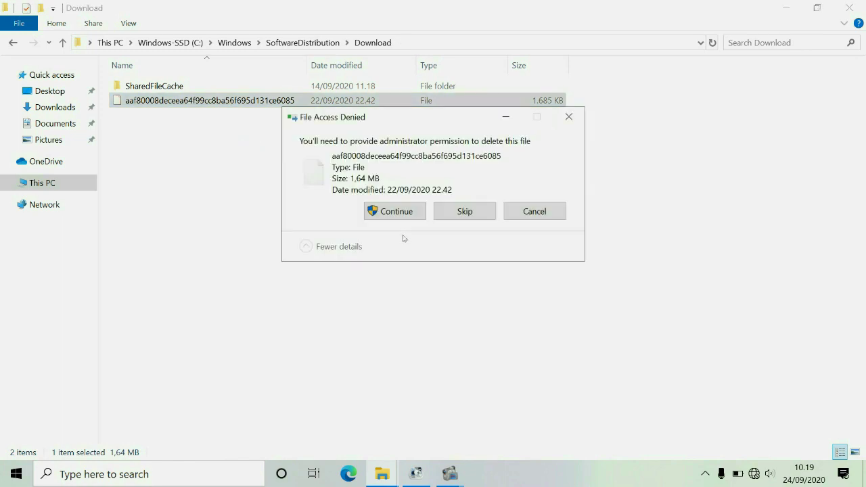
key(Return)
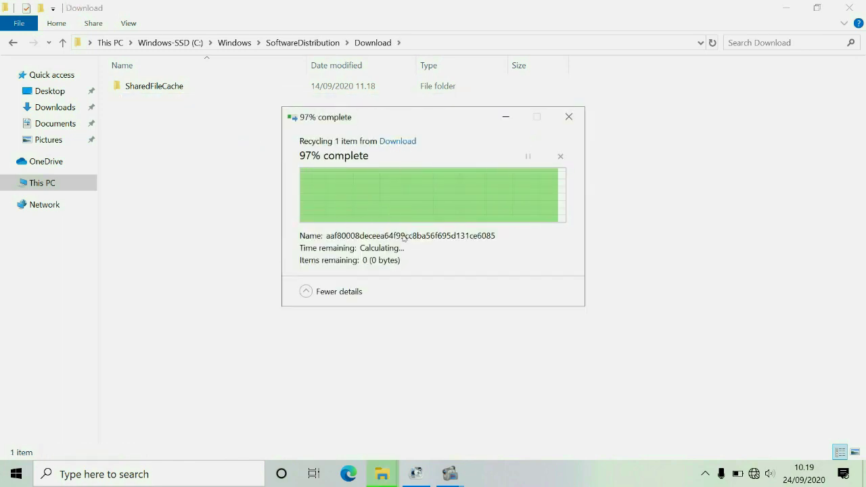
Try to delete the SharedFileCache folder from the Download folder, skipping it at the access prompt.
click(170, 86)
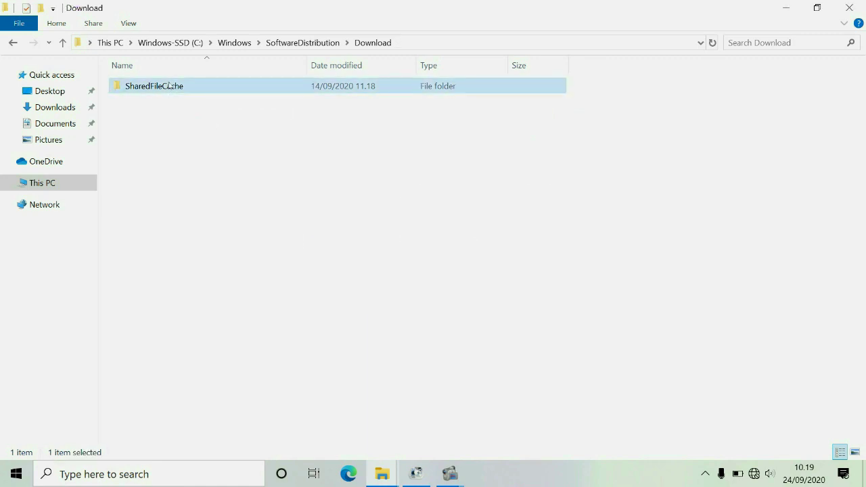
right_click(170, 86)
click(541, 157)
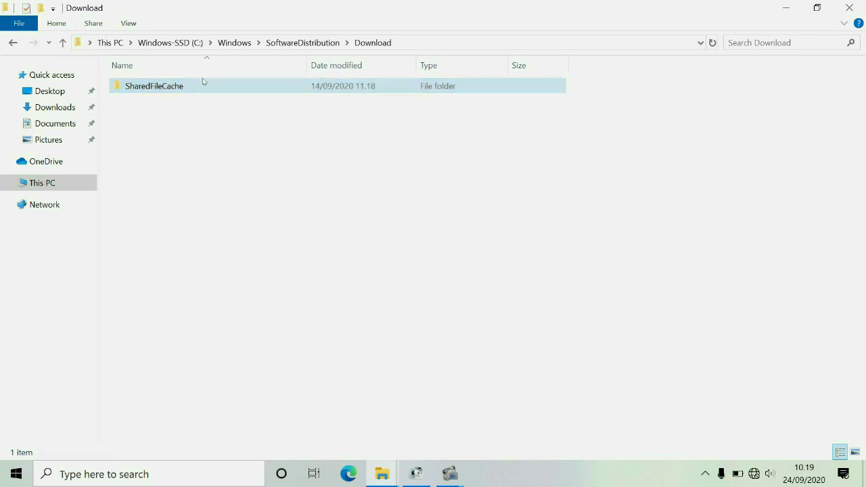
click(205, 83)
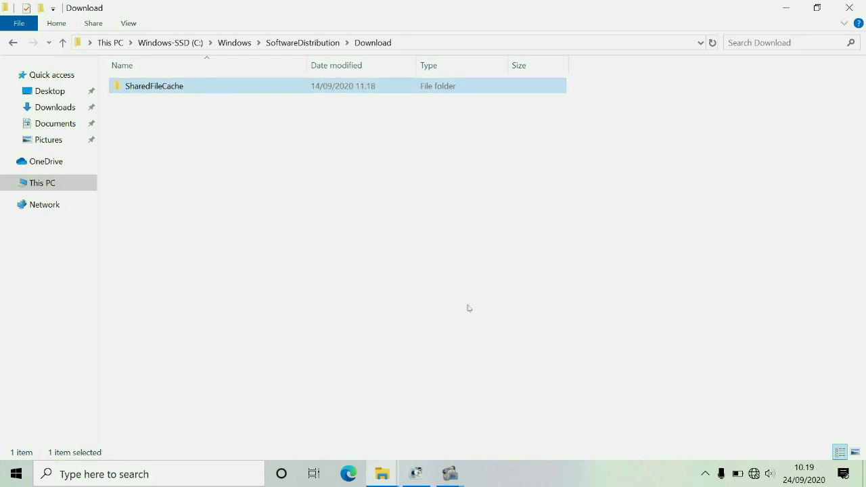
key(Delete)
key(Return)
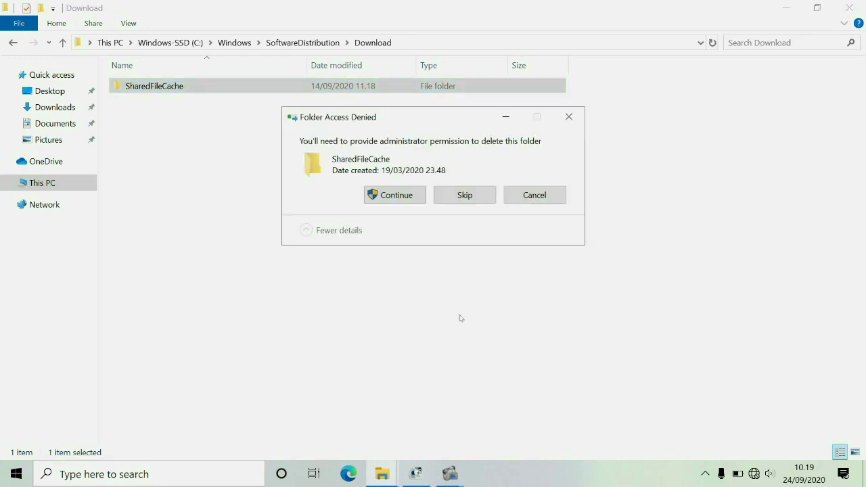
click(447, 194)
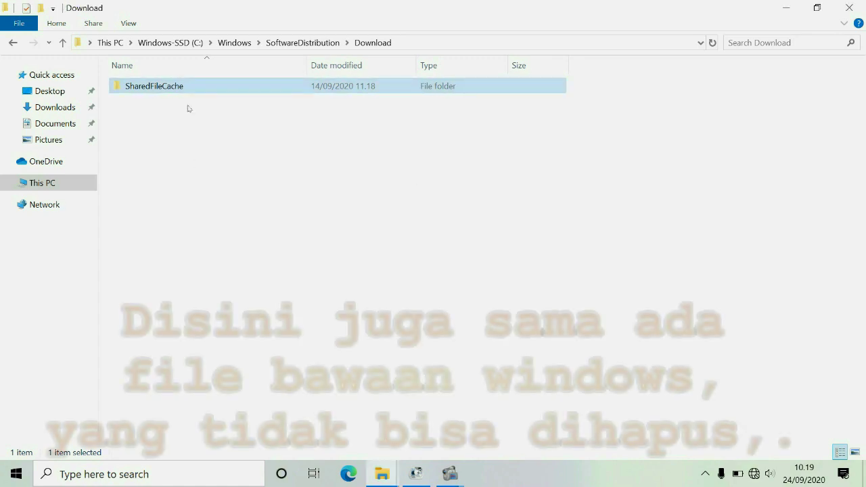
Check the contents of the SharedFileCache folder, then go back to Download and close the window.
double_click(200, 88)
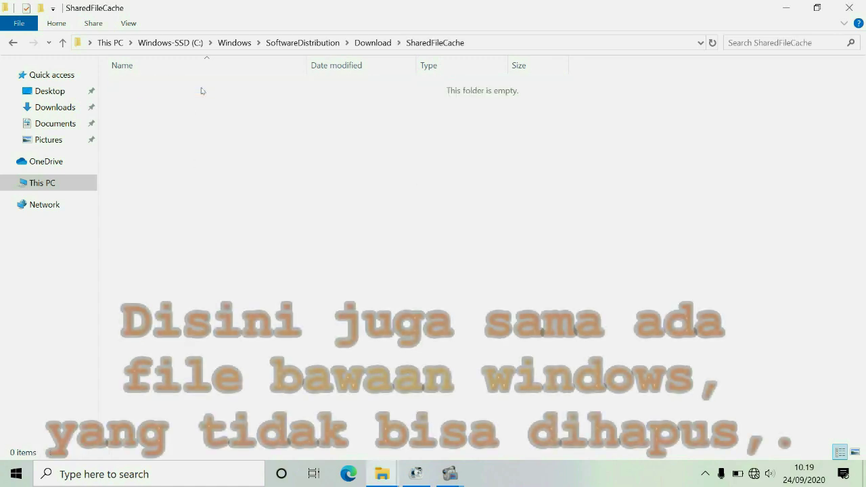
click(12, 43)
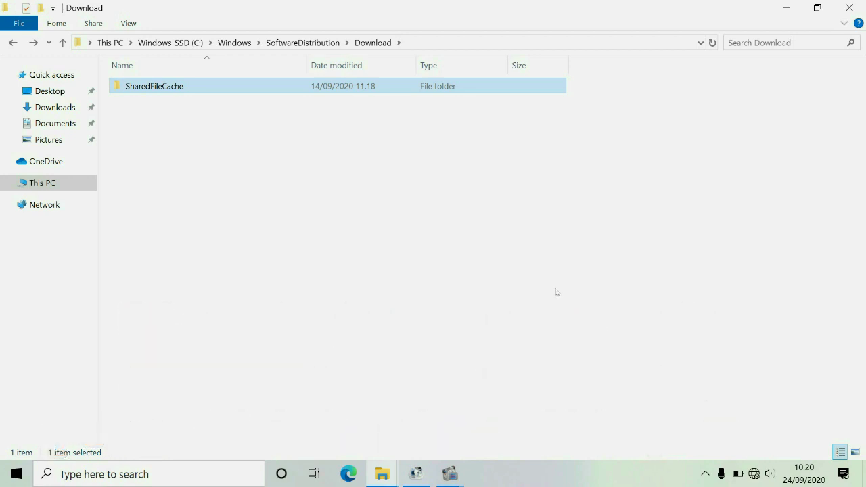
click(849, 8)
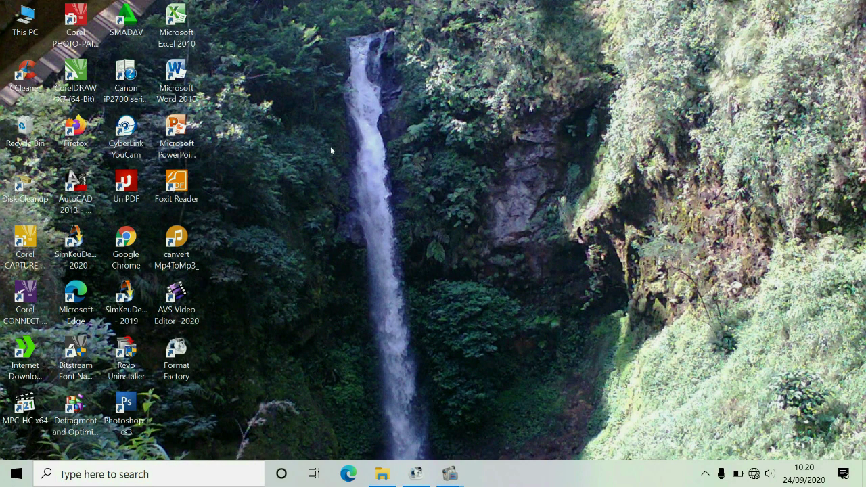
Open CCleaner, analyse the system with the preset custom clean options and run the cleaning.
double_click(25, 74)
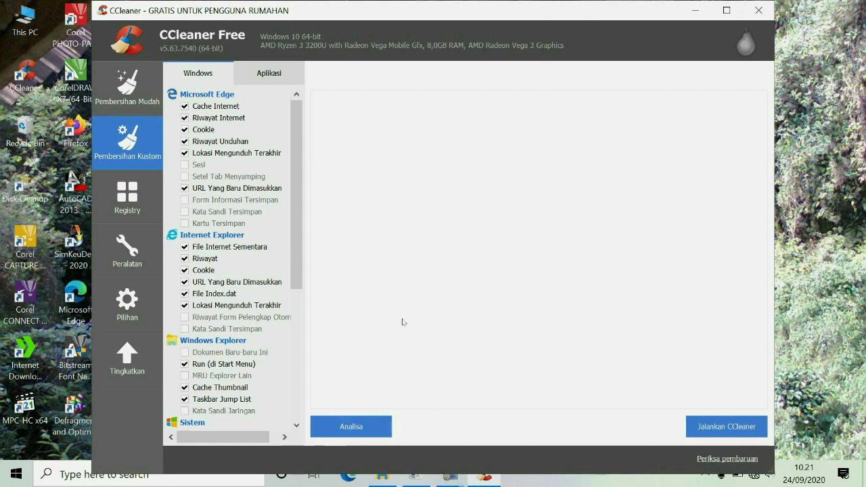
click(361, 427)
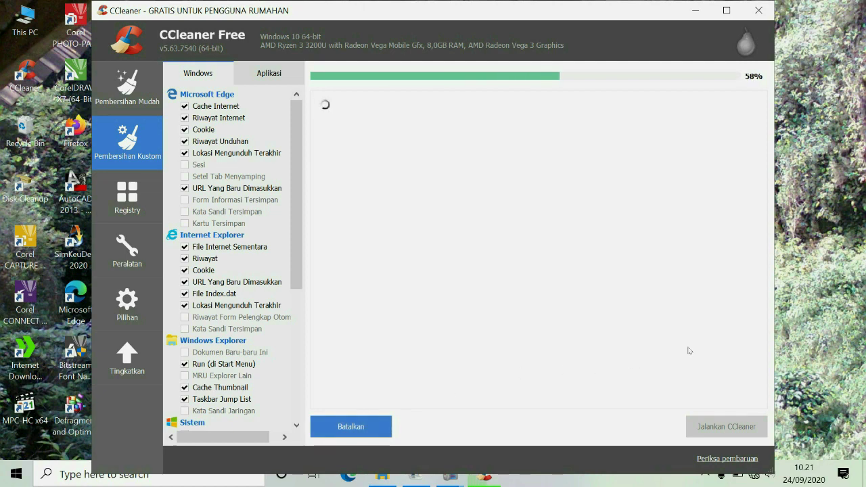
click(740, 425)
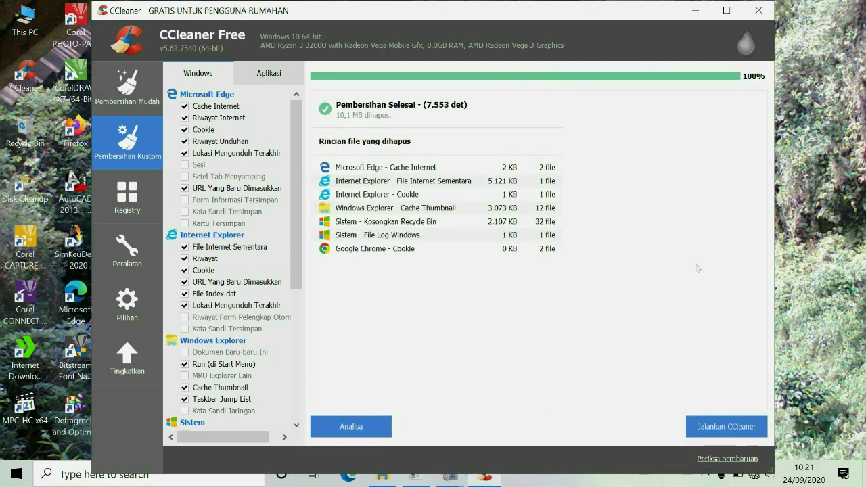
Scan the registry for issues and fix the unused .tmp file extension entry without backing up the registry.
click(128, 198)
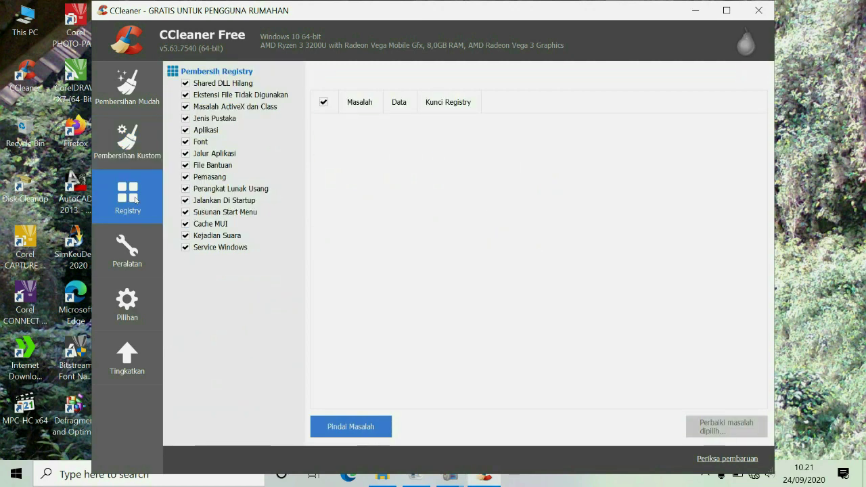
click(365, 428)
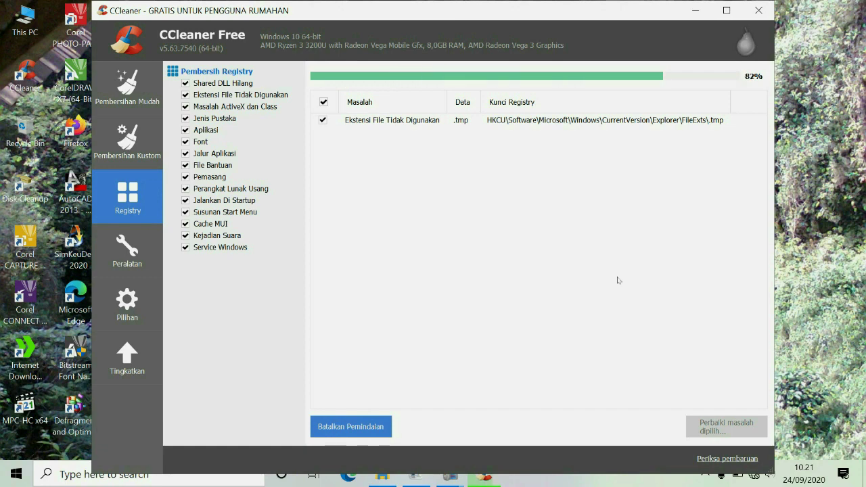
click(717, 426)
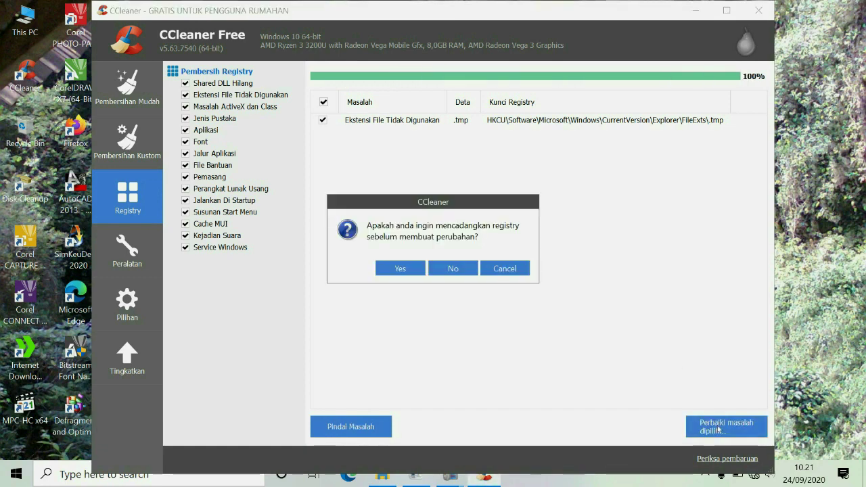
click(453, 269)
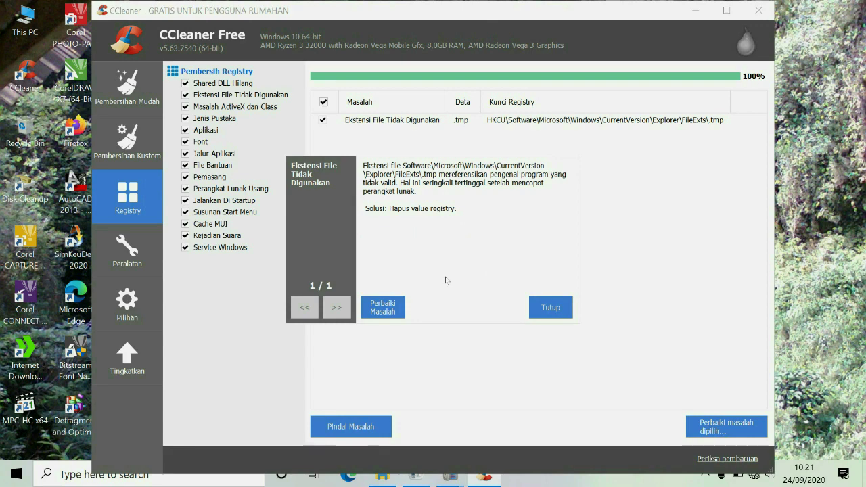
click(386, 308)
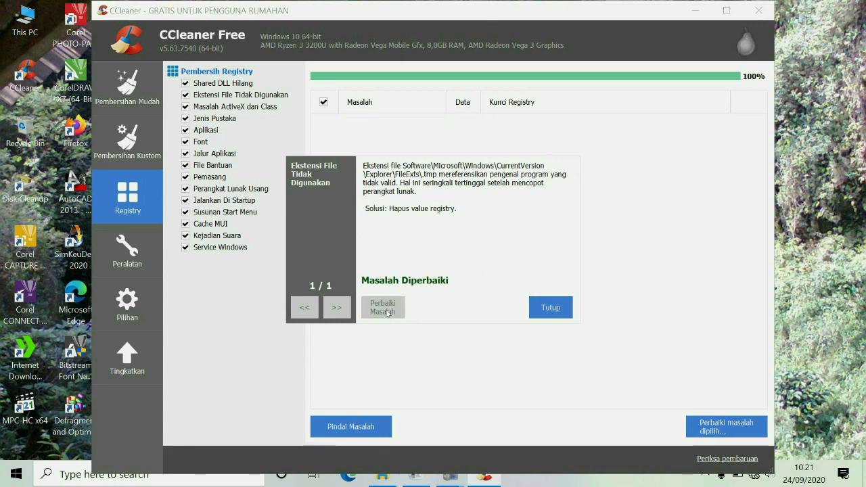
click(536, 308)
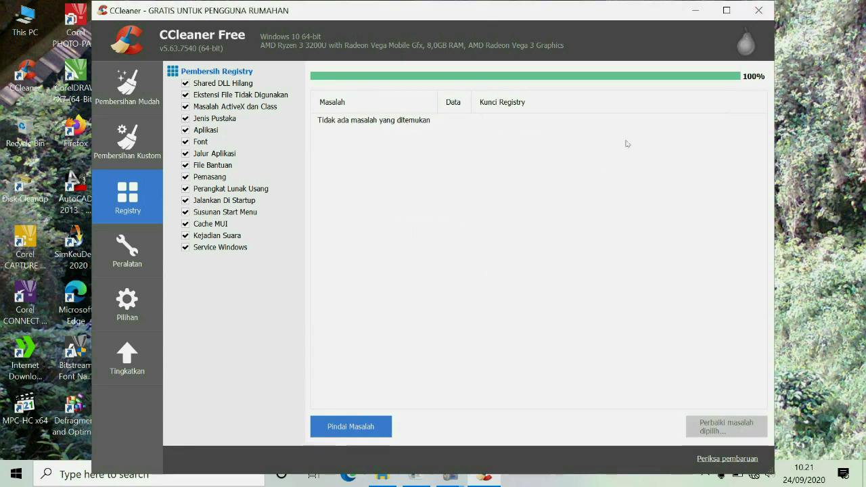
Close CCleaner and refresh the desktop.
click(758, 11)
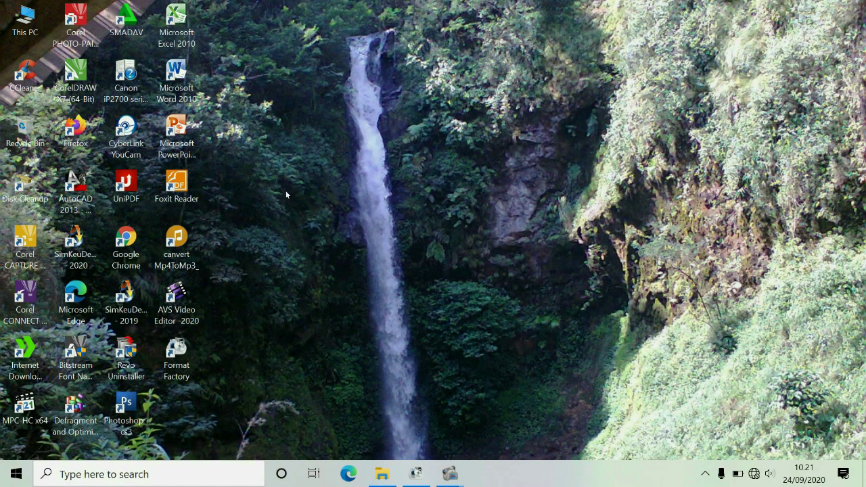
right_click(487, 112)
click(510, 148)
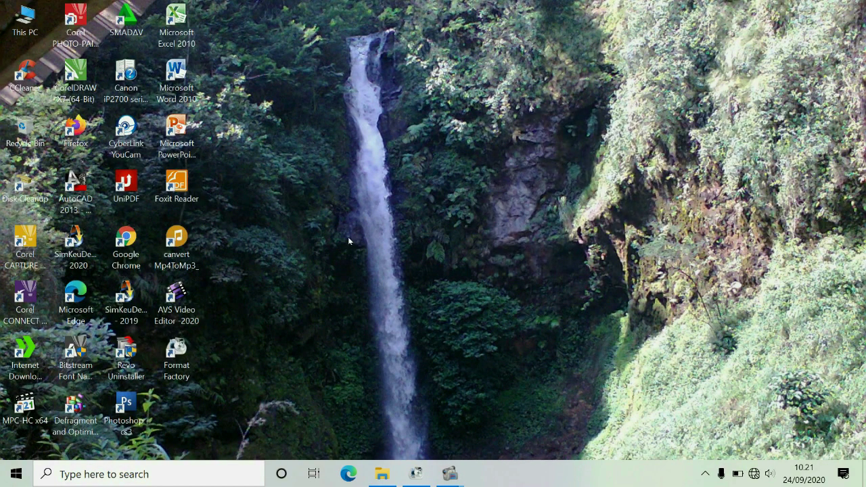